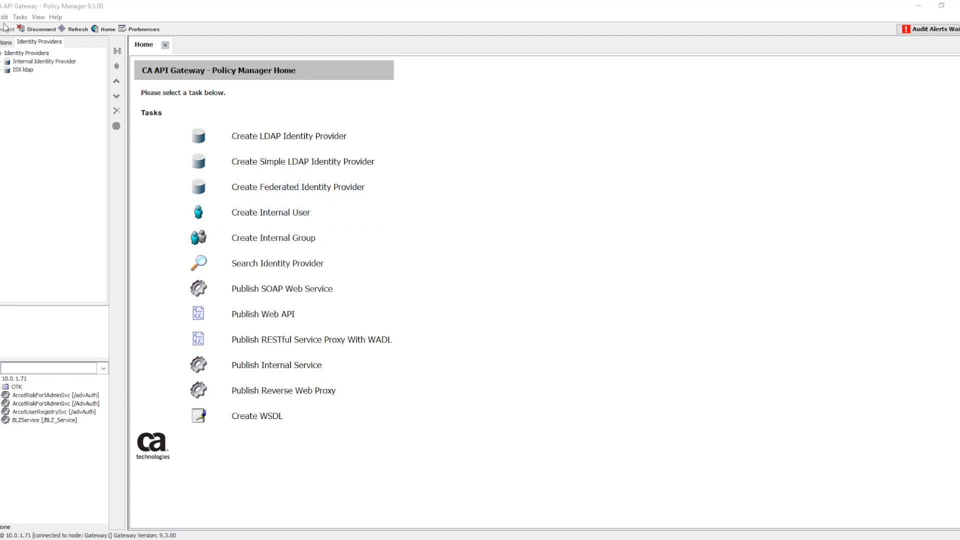
Start a new LDAP identity provider with provider type GenericLDAP and the name Test_LDAP
{"action": "left_click", "coordinate": [19, 17]}
{"action": "mouse_move", "coordinate": [78, 34]}
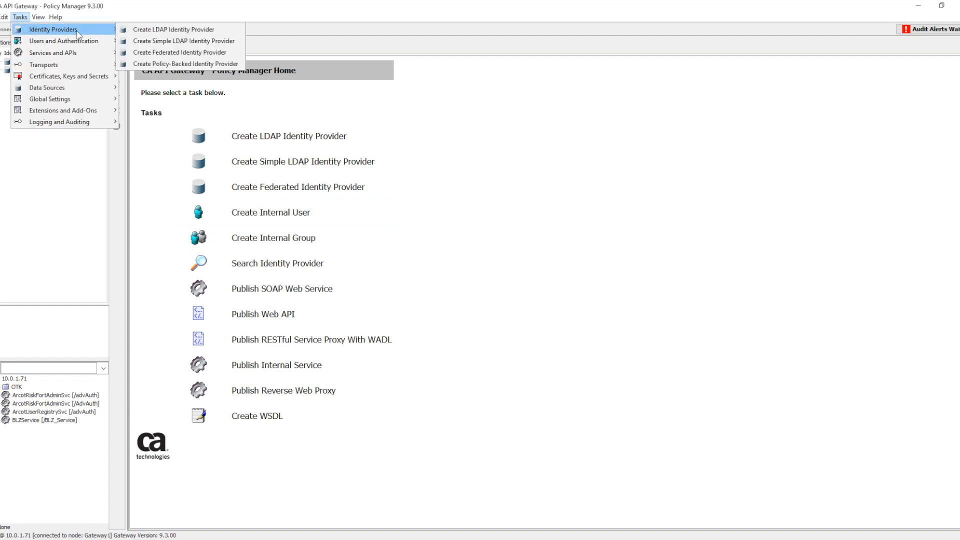
{"action": "left_click", "coordinate": [137, 32]}
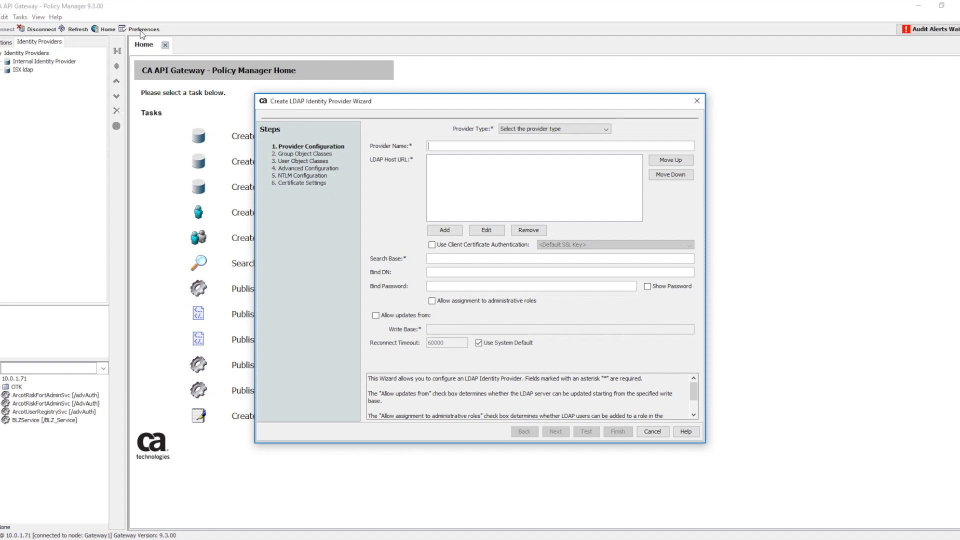
{"action": "left_click", "coordinate": [530, 129]}
{"action": "left_click", "coordinate": [500, 145]}
{"action": "type", "text": "Test_LDAP"}
Add the LDAP host URL ldap://54.161.95.43:20389 to the identity provider
{"action": "left_click", "coordinate": [445, 229]}
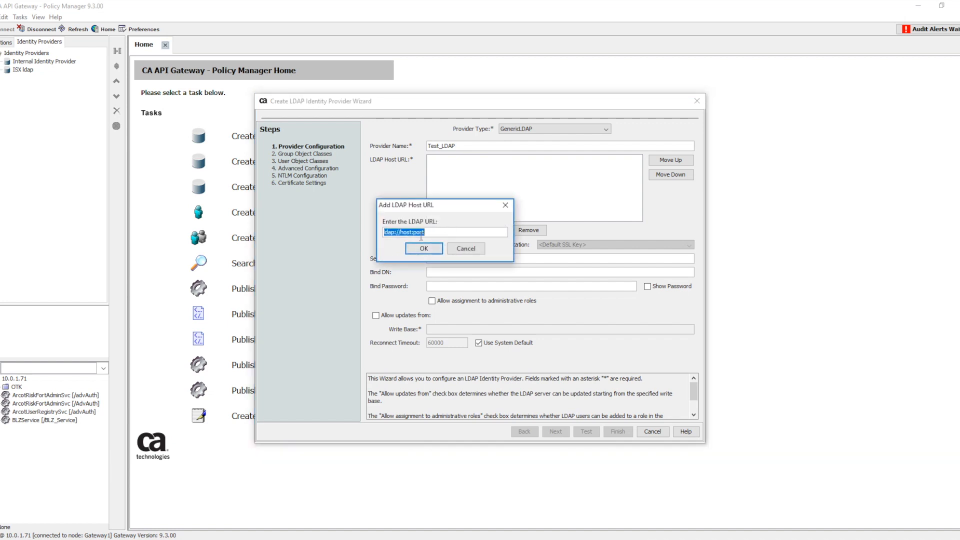
{"action": "left_click", "coordinate": [410, 232]}
{"action": "key", "text": "BackSpace"}
{"action": "key", "text": "BackSpace"}
{"action": "key", "text": "BackSpace"}
{"action": "key", "text": "BackSpace"}
{"action": "type", "text": "54.161.95.43"}
{"action": "left_click", "coordinate": [450, 233]}
{"action": "key", "text": "BackSpace"}
{"action": "key", "text": "BackSpace"}
{"action": "key", "text": "BackSpace"}
{"action": "key", "text": "BackSpace"}
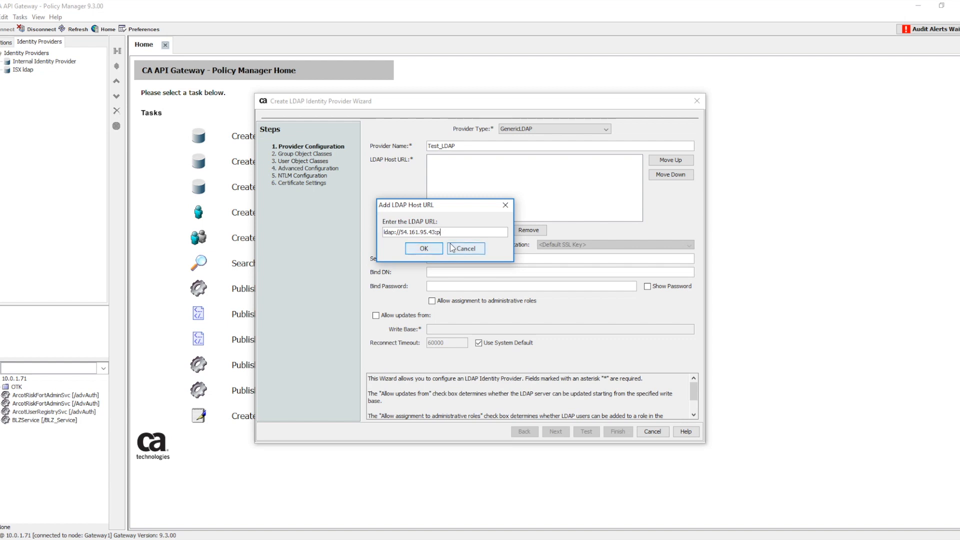
{"action": "type", "text": "20389"}
{"action": "key", "text": "Return"}
Enter the search base beginning with dc=isx and proceed to the group object classes
{"action": "left_click", "coordinate": [434, 258]}
{"action": "type", "text": "dc=isx,dc=labs"}
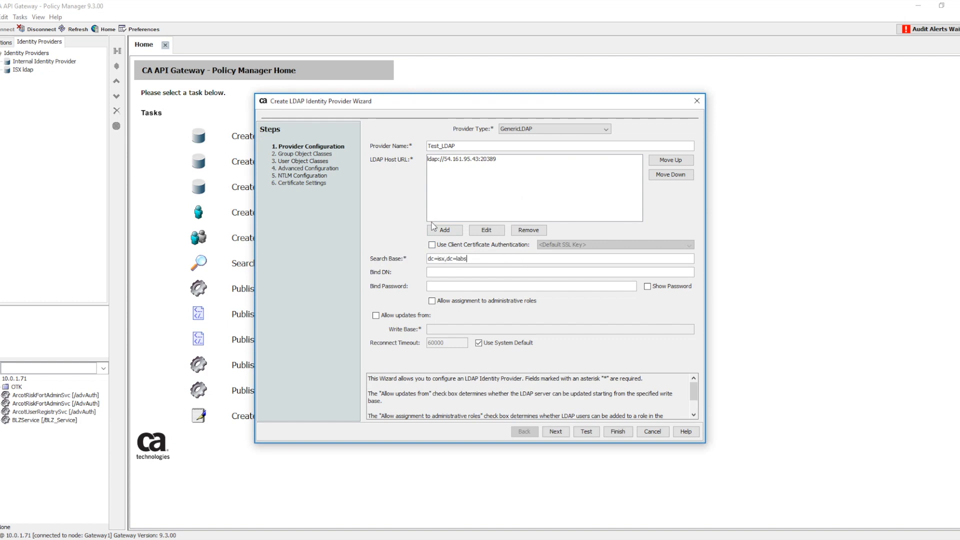
{"action": "left_click", "coordinate": [555, 431]}
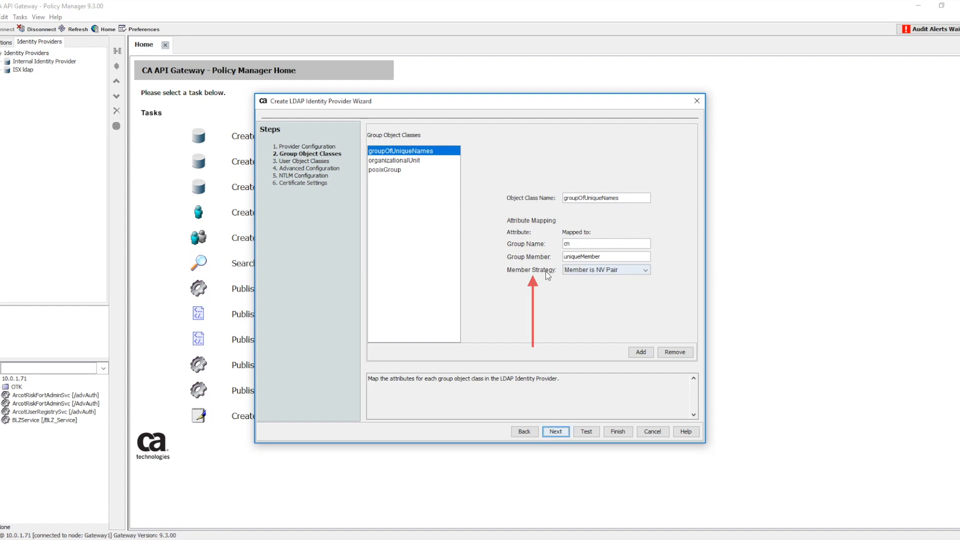
Set the groupOfUniqueNames member strategy to Member is User DN and proceed to the user object classes
{"action": "left_click", "coordinate": [622, 272]}
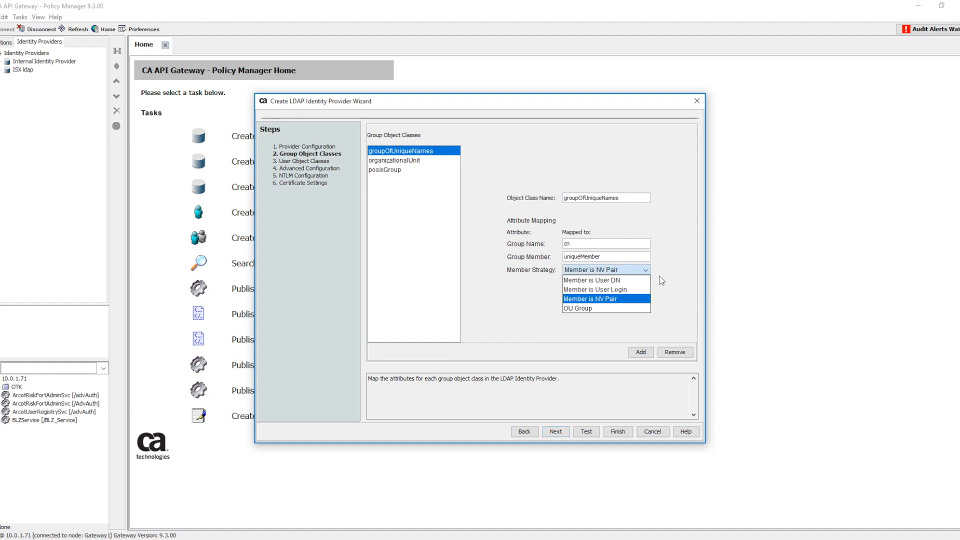
{"action": "left_click", "coordinate": [627, 281]}
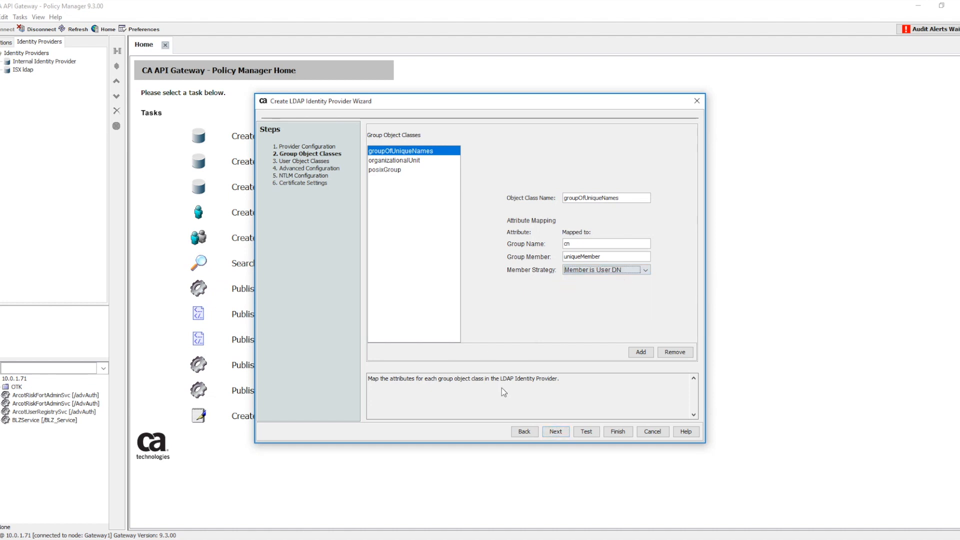
{"action": "left_click", "coordinate": [557, 431]}
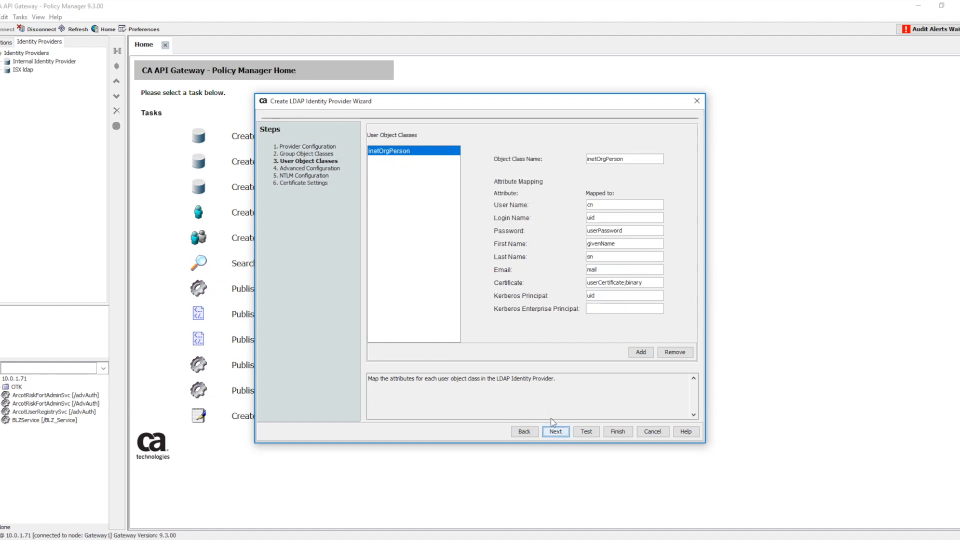
Map the inetOrgPerson user name to mail and enable the case insensitive group membership check in the advanced configuration
{"action": "left_click", "coordinate": [600, 205]}
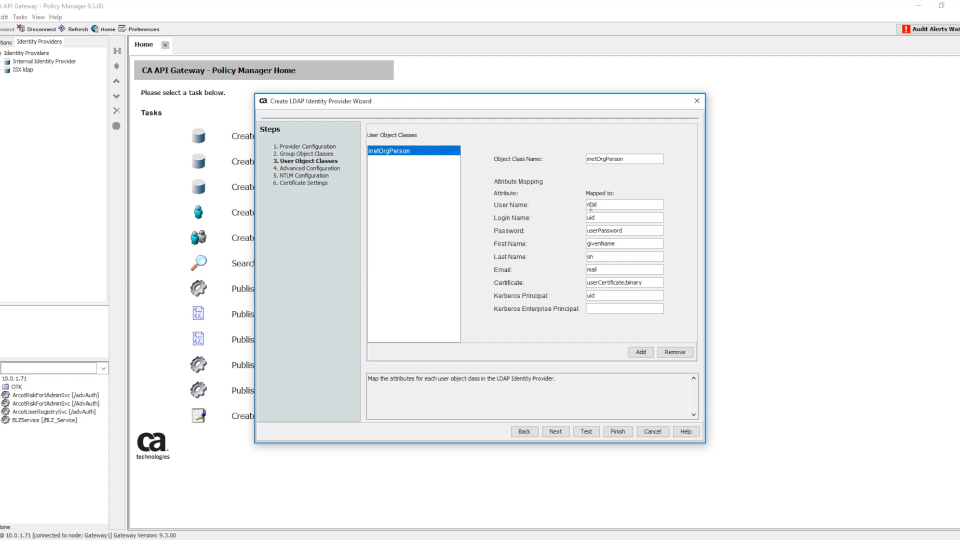
{"action": "left_click", "coordinate": [630, 219]}
{"action": "left_click", "coordinate": [554, 433]}
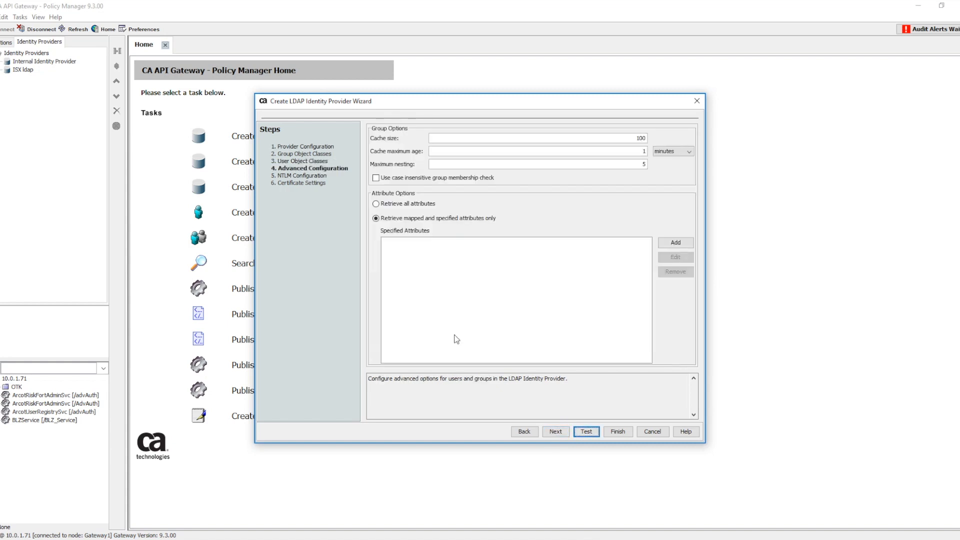
{"action": "left_click", "coordinate": [379, 181]}
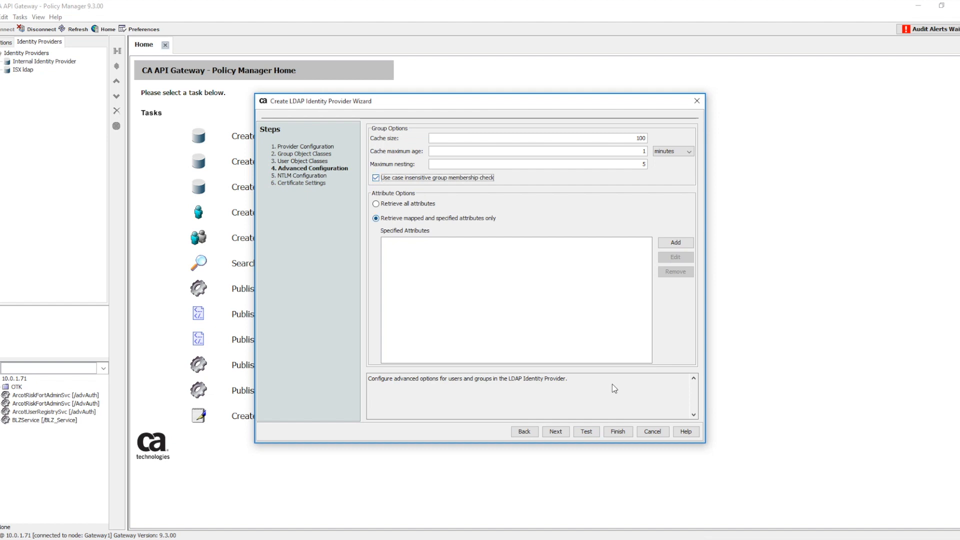
Test the identity provider configuration and finish creating the provider
{"action": "left_click", "coordinate": [588, 434]}
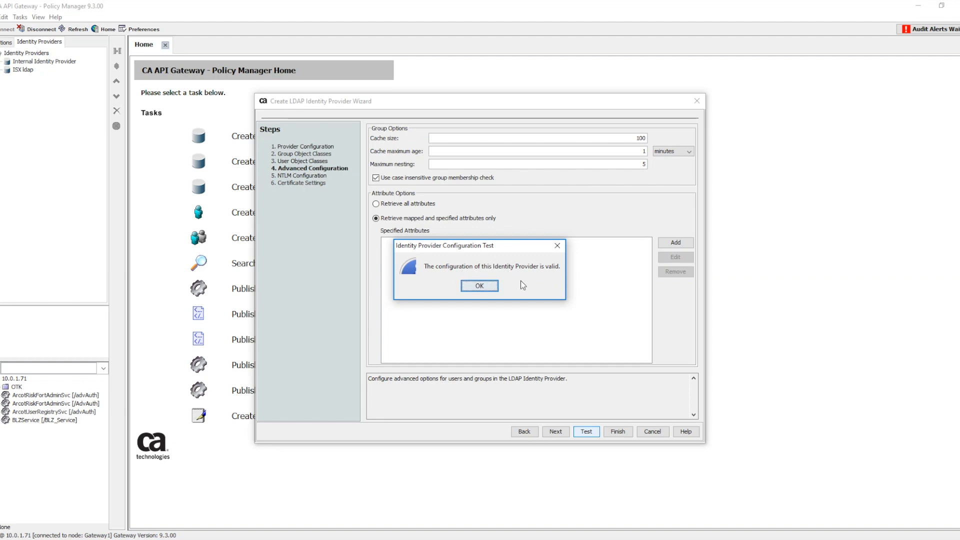
{"action": "left_click", "coordinate": [489, 287]}
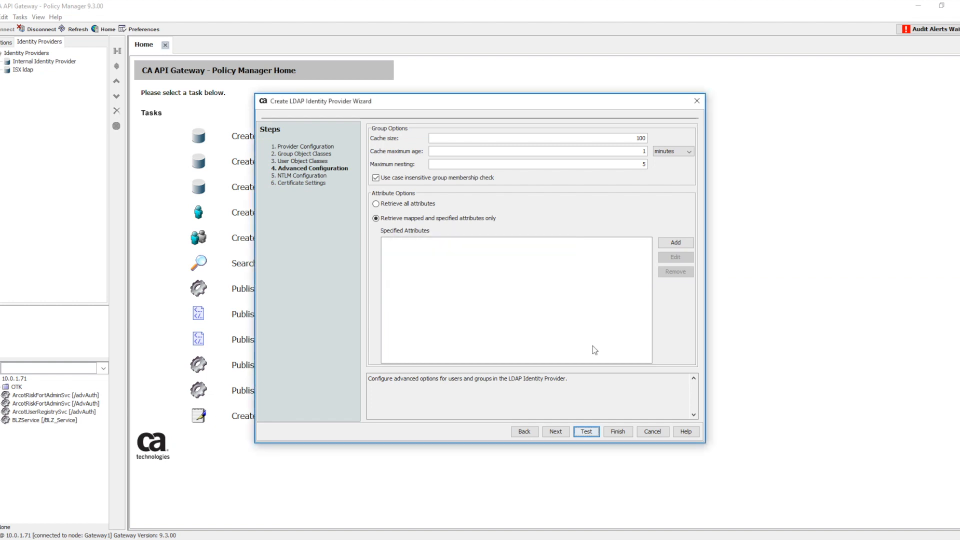
{"action": "left_click", "coordinate": [620, 433]}
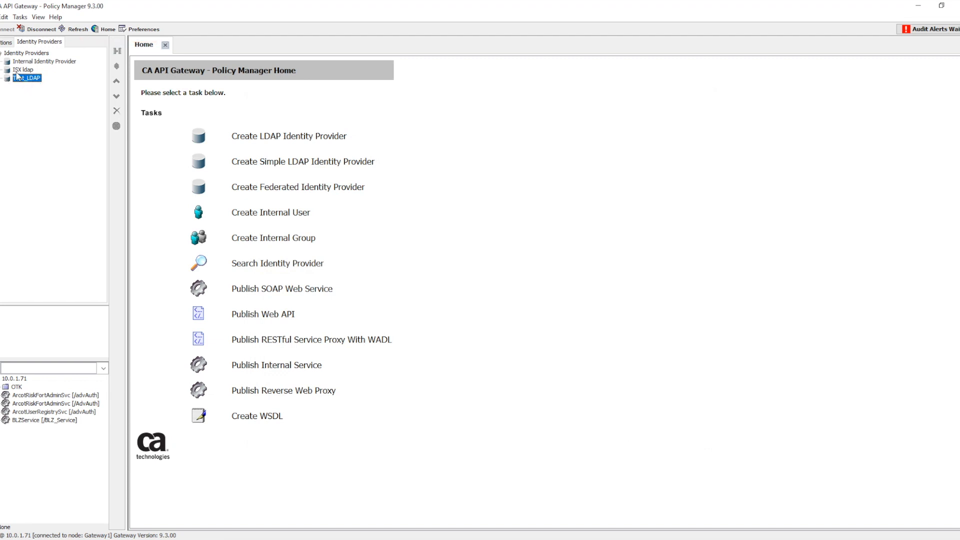
Search the Test_LDAP identity provider for objects of type ALL and look through the results
{"action": "left_click", "coordinate": [18, 18]}
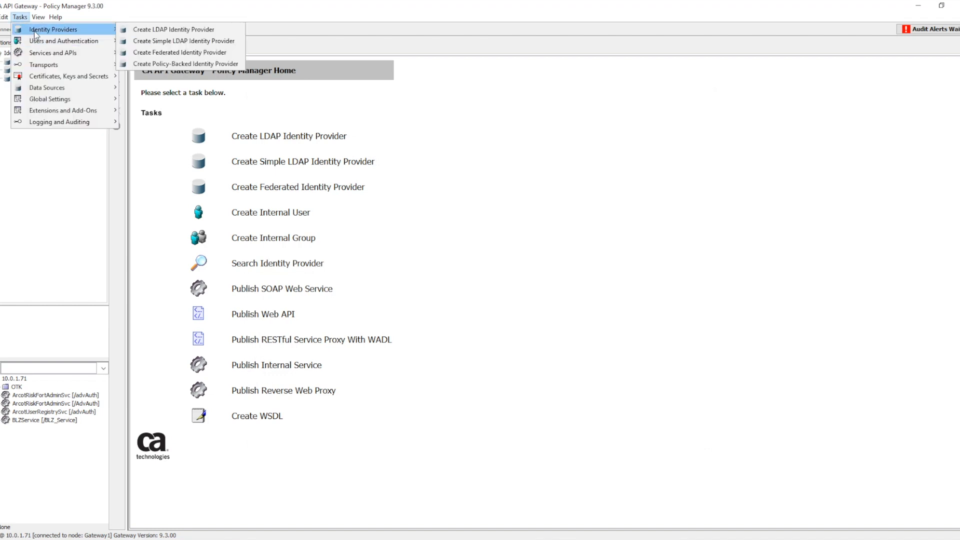
{"action": "mouse_move", "coordinate": [58, 40]}
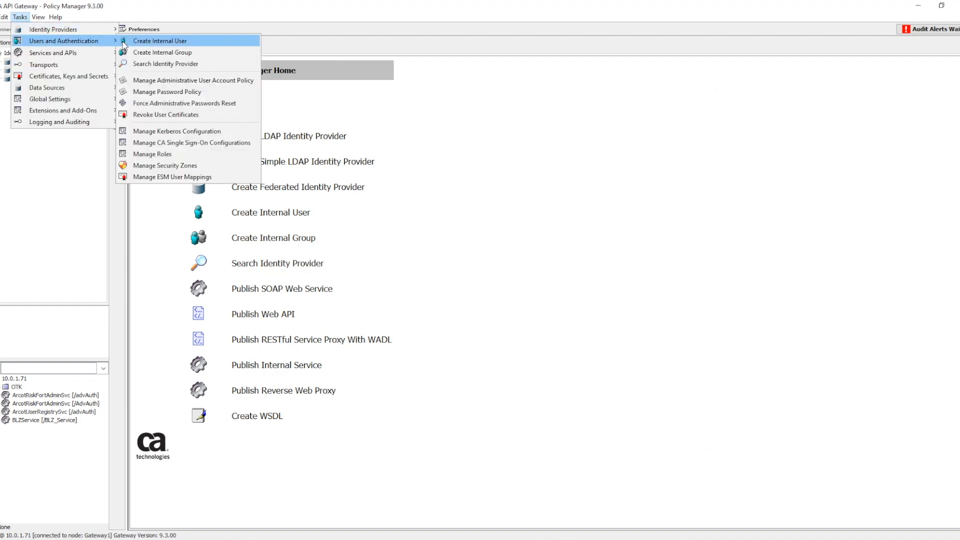
{"action": "left_click", "coordinate": [148, 64]}
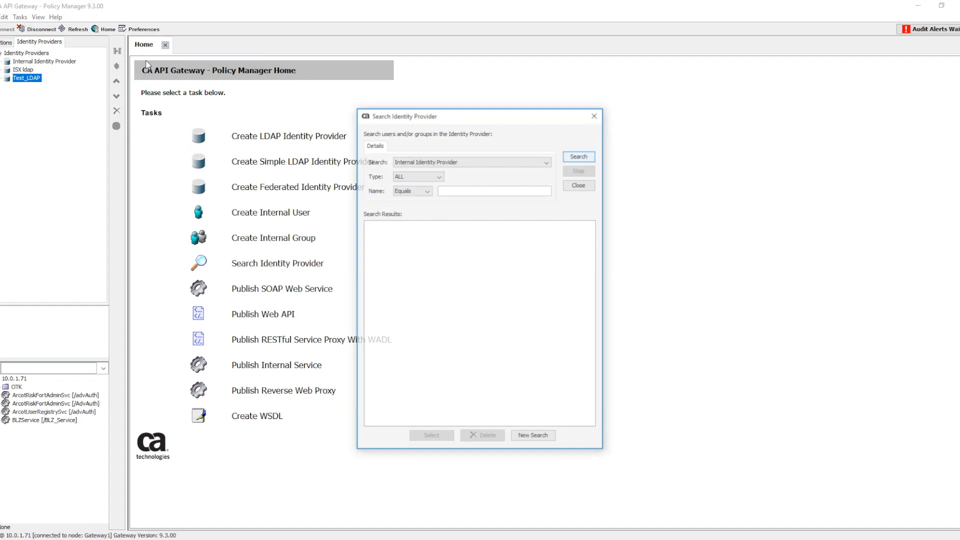
{"action": "left_click", "coordinate": [402, 160]}
{"action": "left_click", "coordinate": [406, 191]}
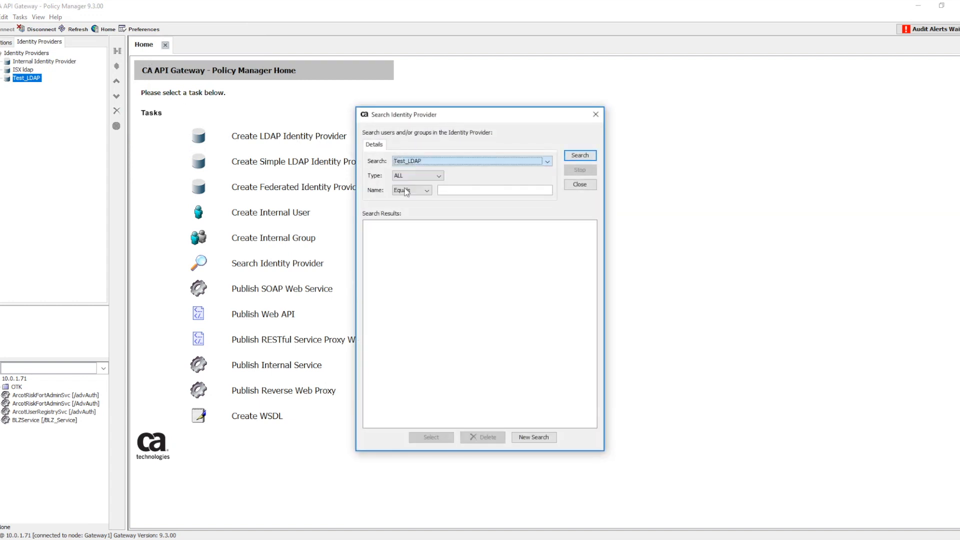
{"action": "left_click", "coordinate": [412, 175]}
{"action": "left_click", "coordinate": [402, 184]}
{"action": "left_click", "coordinate": [580, 155]}
{"action": "mouse_move", "coordinate": [591, 261]}
{"action": "left_mouse_down"}
{"action": "mouse_move", "coordinate": [591, 356]}
{"action": "mouse_move", "coordinate": [591, 256]}
{"action": "left_mouse_up"}
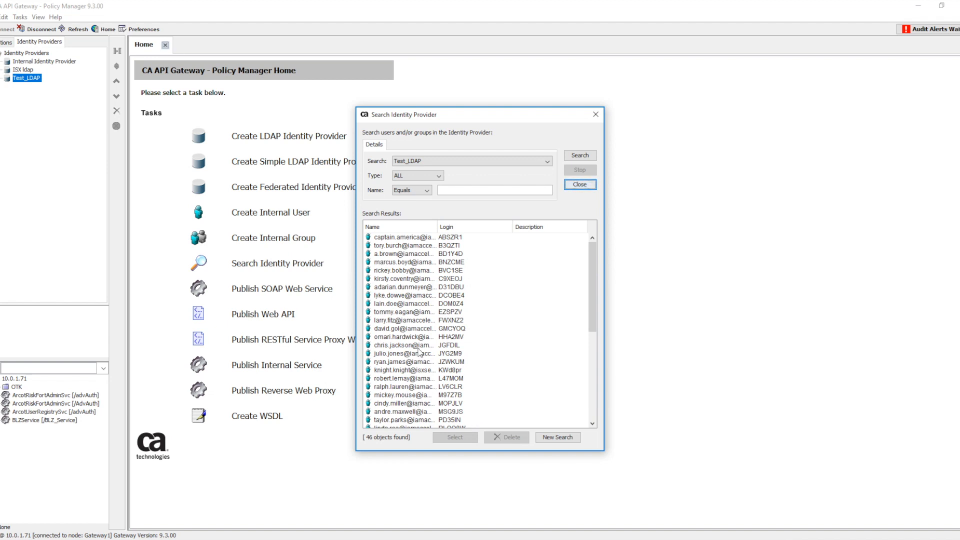
Search Test_LDAP for Groups only, check the listed groups and close the search
{"action": "left_click", "coordinate": [425, 179]}
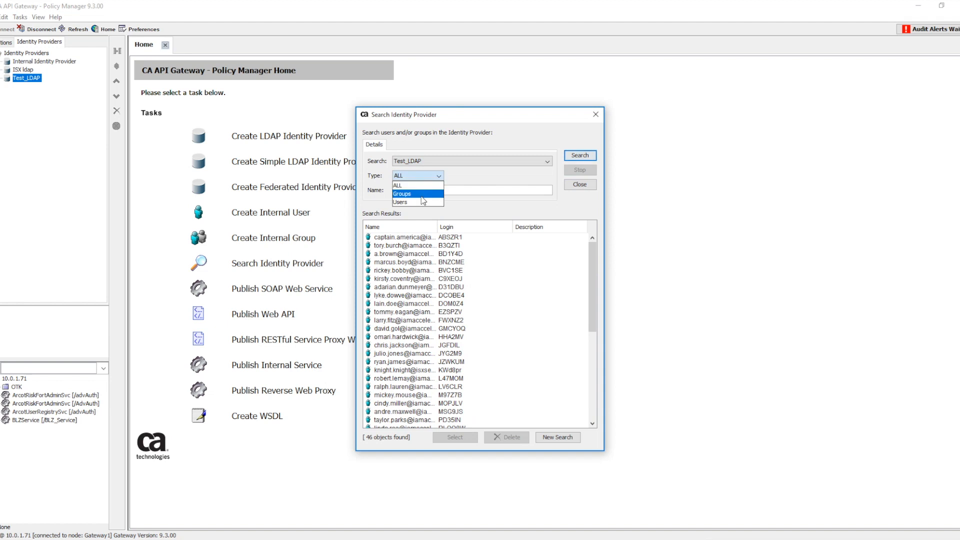
{"action": "left_click", "coordinate": [423, 195]}
{"action": "left_click", "coordinate": [580, 155]}
{"action": "left_click", "coordinate": [391, 238]}
{"action": "left_click", "coordinate": [390, 245]}
{"action": "left_click", "coordinate": [388, 261]}
{"action": "left_click", "coordinate": [387, 269]}
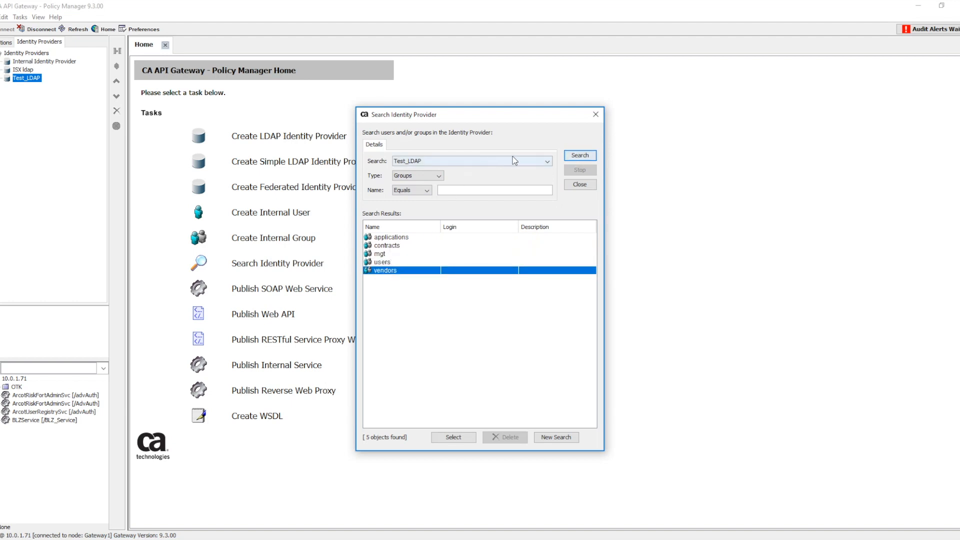
{"action": "left_click", "coordinate": [596, 115]}
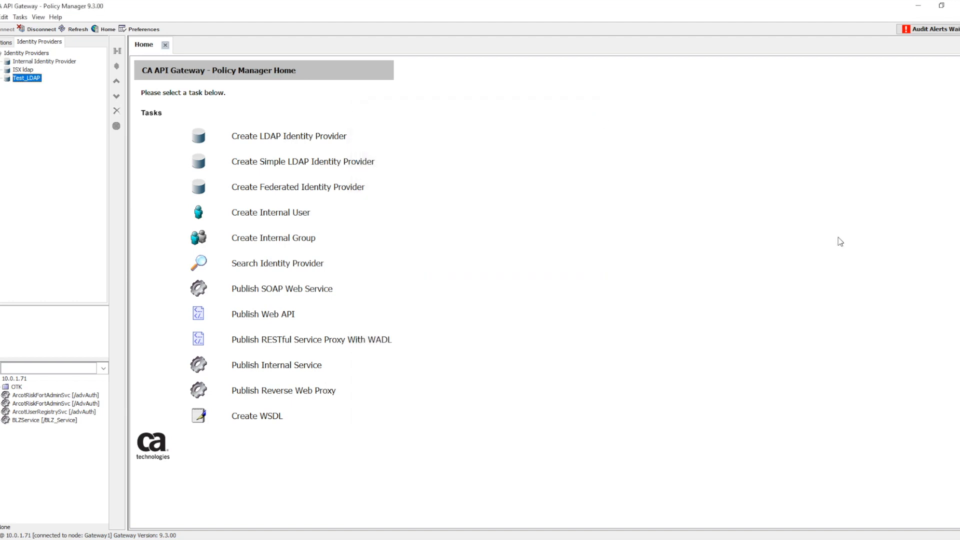